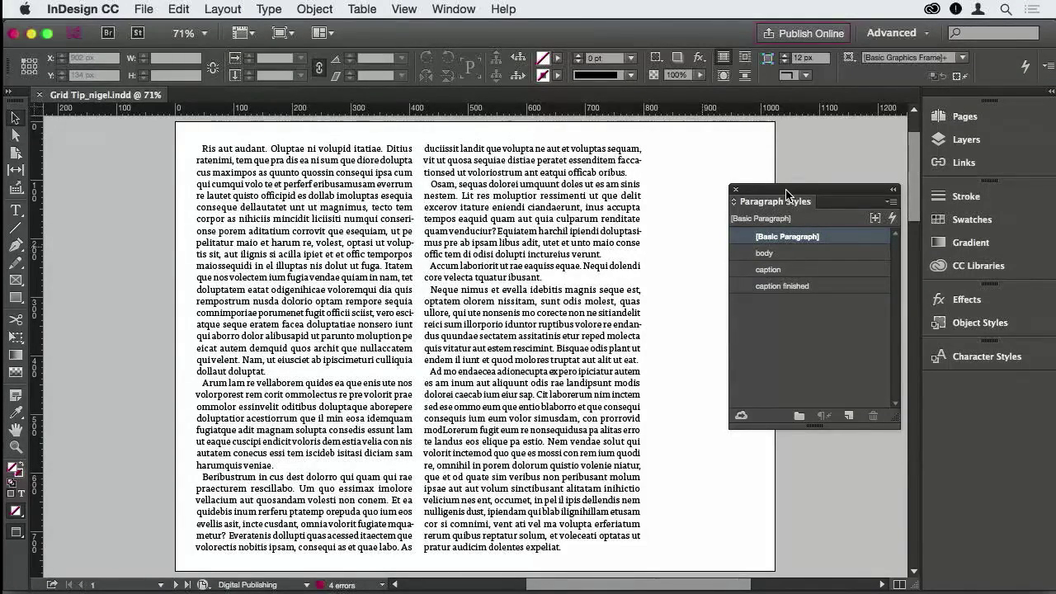
- Leave Preview, check the Grids preferences unchanged, and display the 20 pt baseline grid
{"action": "key", "text": "w"}
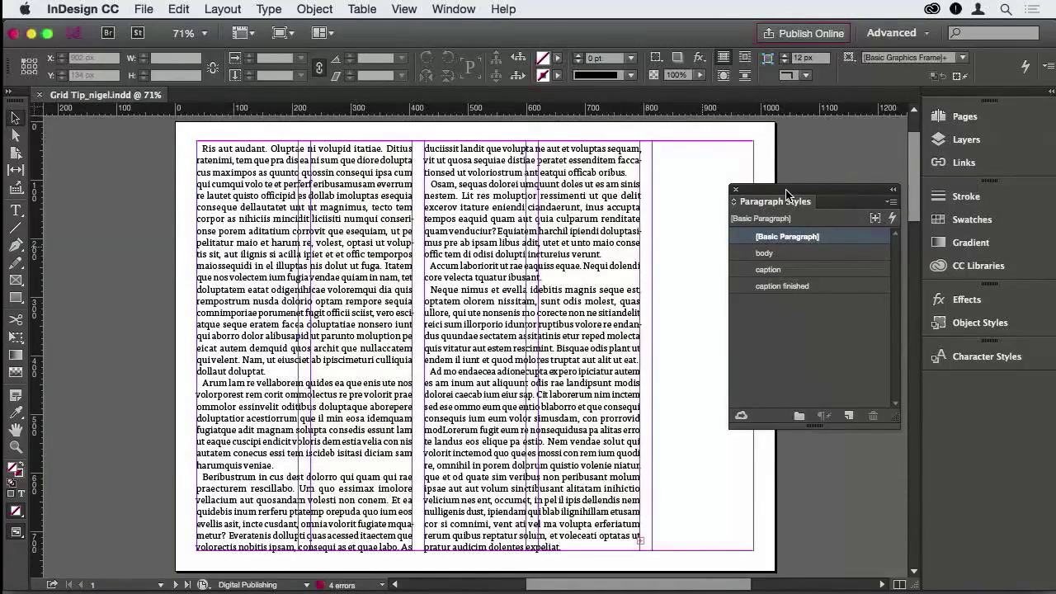
{"action": "left_click", "coordinate": [97, 9]}
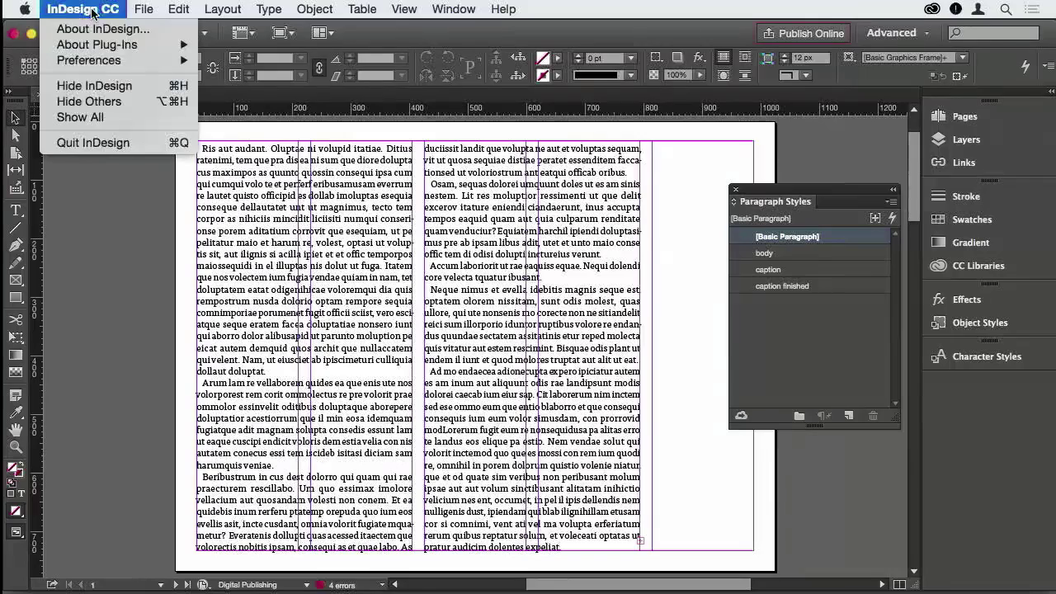
{"action": "mouse_move", "coordinate": [108, 66]}
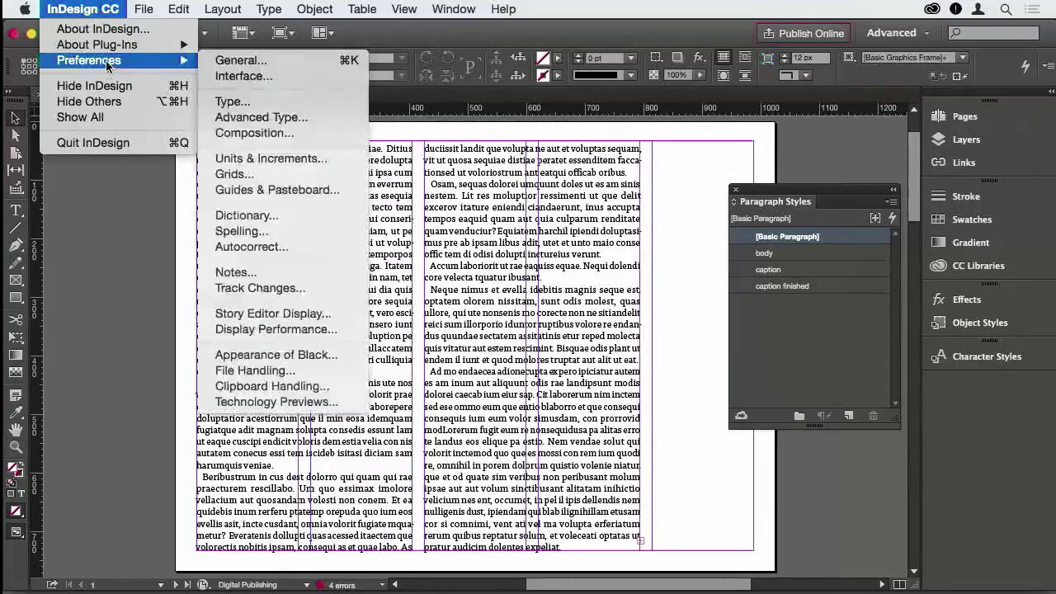
{"action": "left_click", "coordinate": [263, 171]}
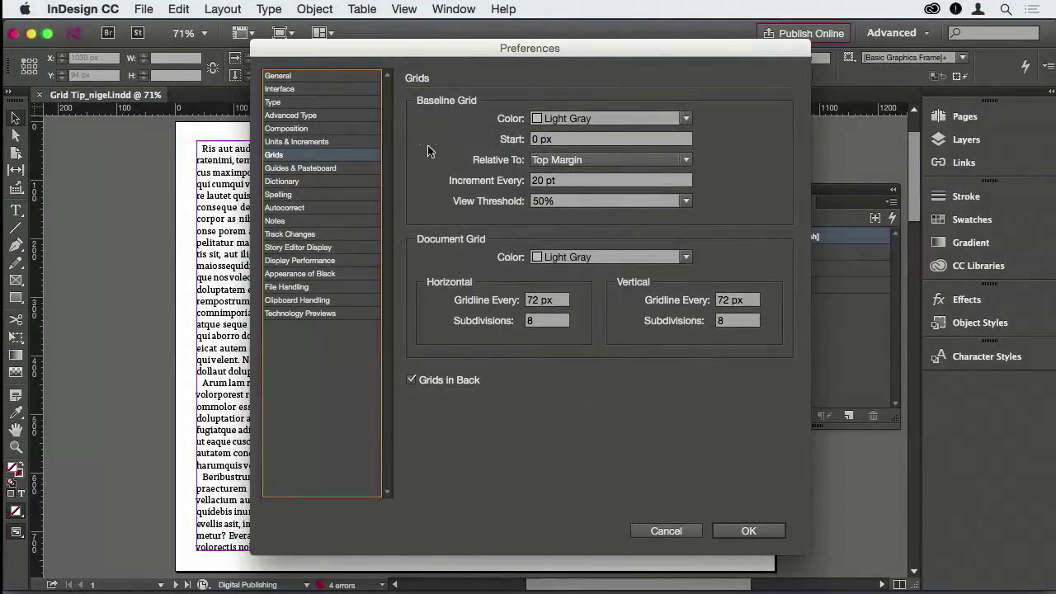
{"action": "left_click", "coordinate": [666, 531]}
{"action": "left_click", "coordinate": [241, 33]}
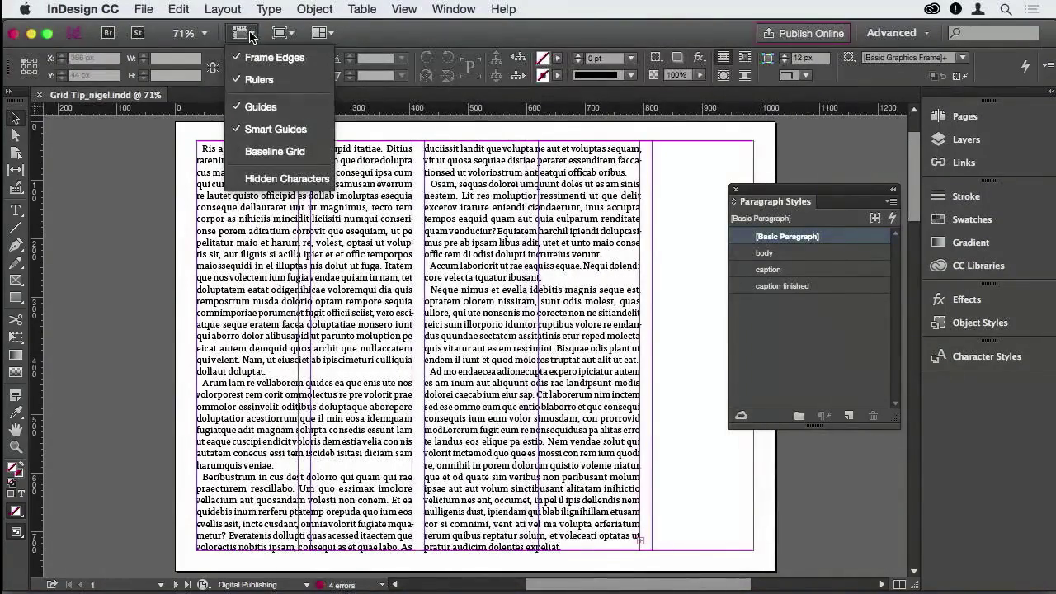
{"action": "left_click", "coordinate": [264, 152]}
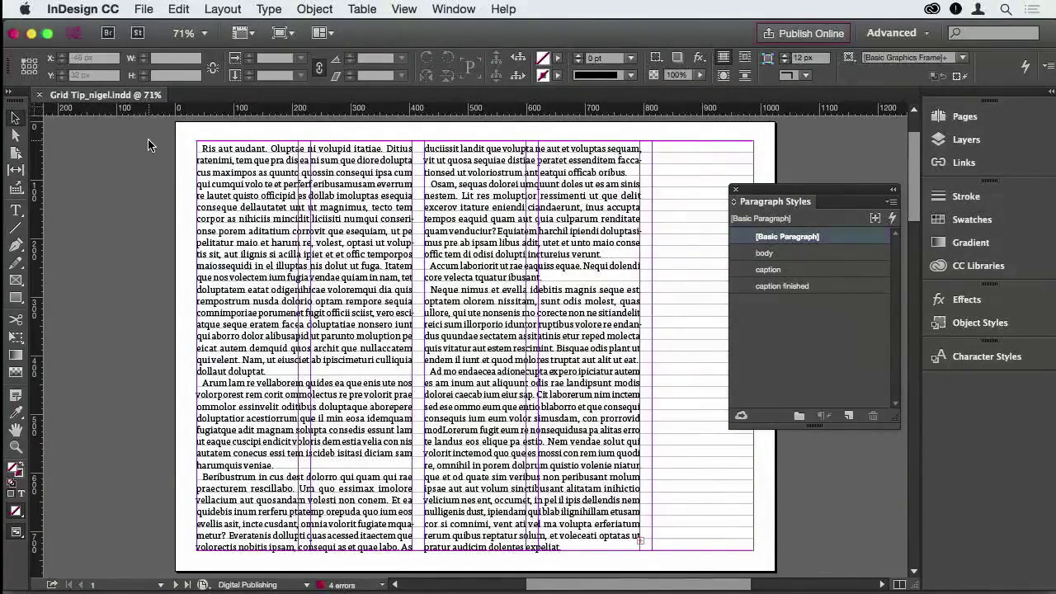
- Zoom in on page 2's third-column caption and close the Paragraph Styles panel
{"action": "key", "text": "shift+Page_Down"}
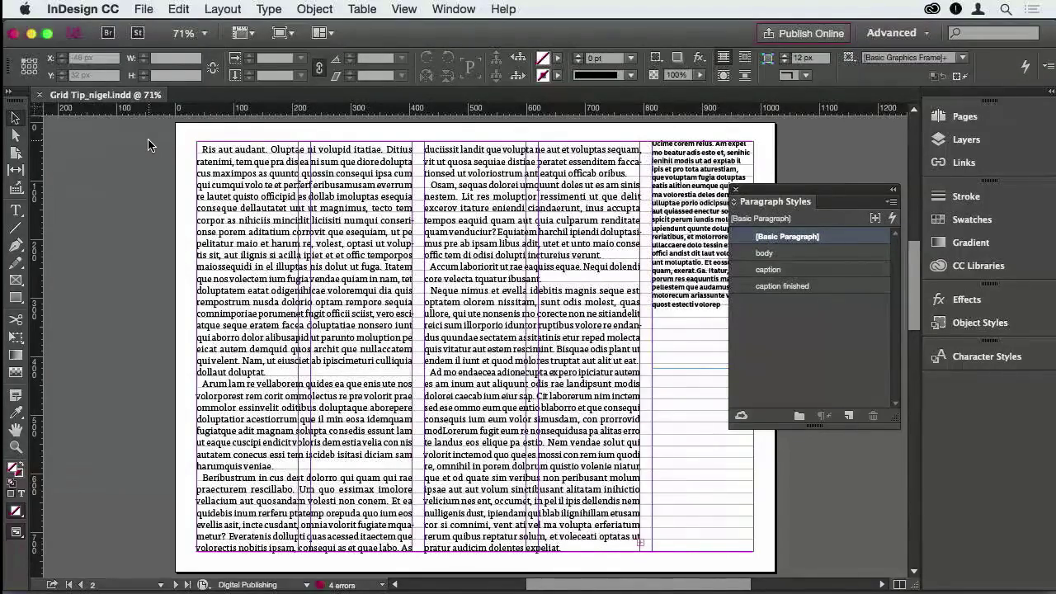
{"action": "key", "text": "super+space"}
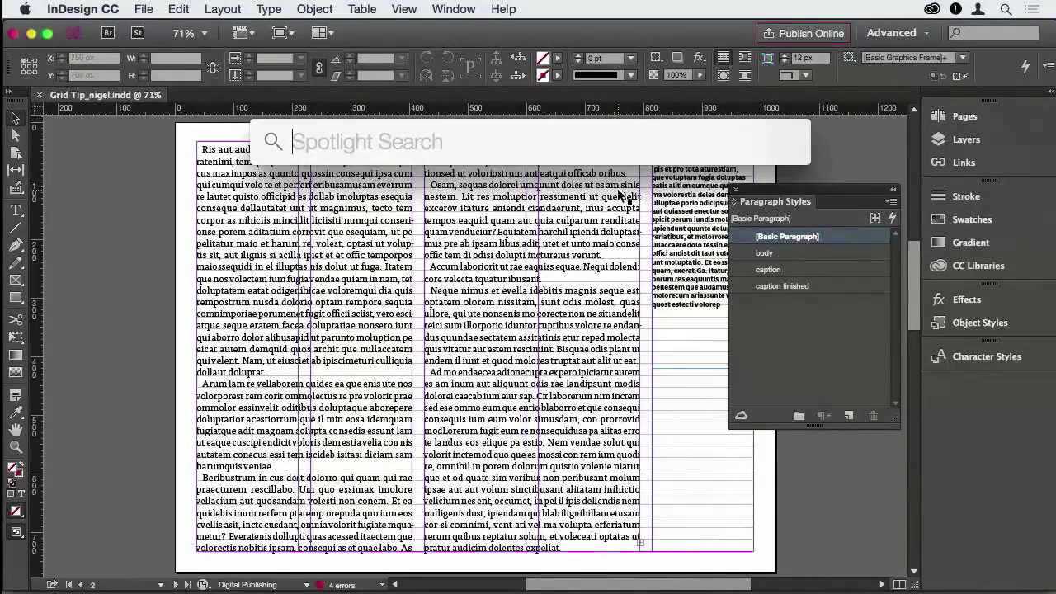
{"action": "key", "text": "Escape"}
{"action": "left_click_drag", "start_coordinate": [614, 210], "coordinate": [762, 126]}
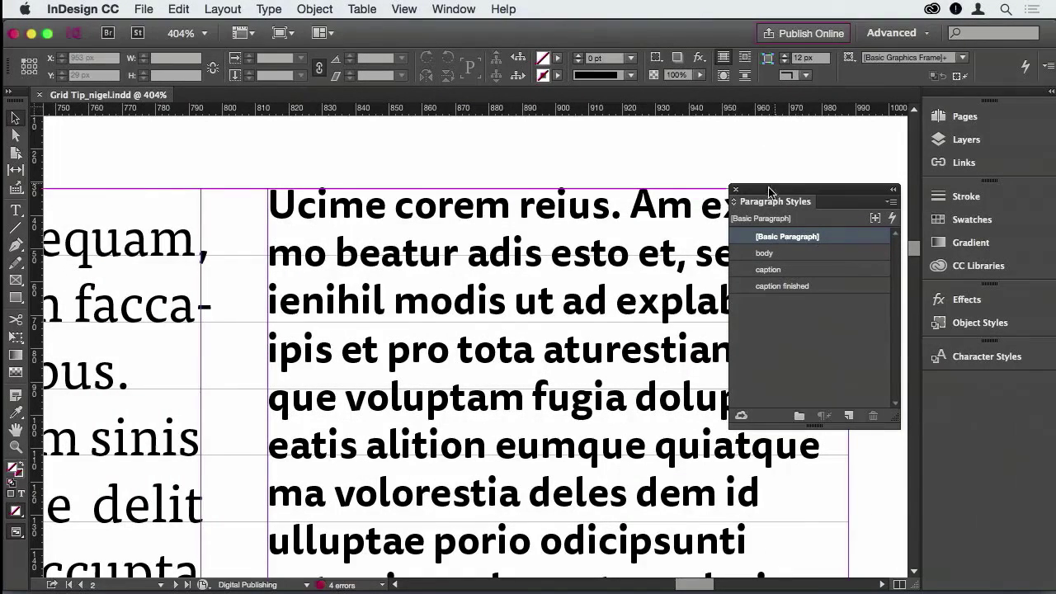
{"action": "left_click", "coordinate": [736, 190]}
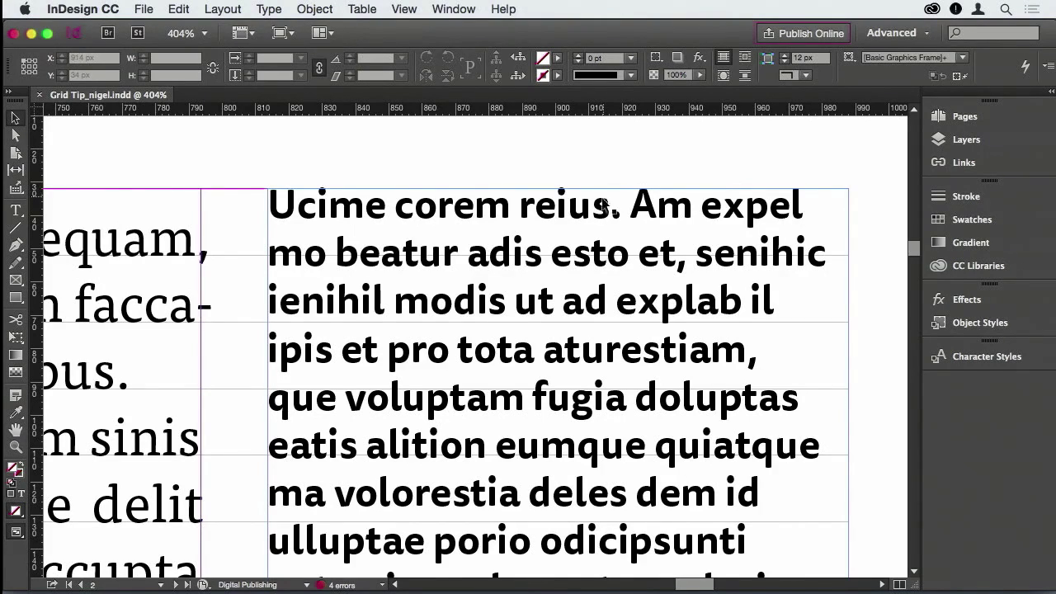
- Set the caption paragraph style's Align to Grid option to First Line Only
{"action": "double_click", "coordinate": [550, 218]}
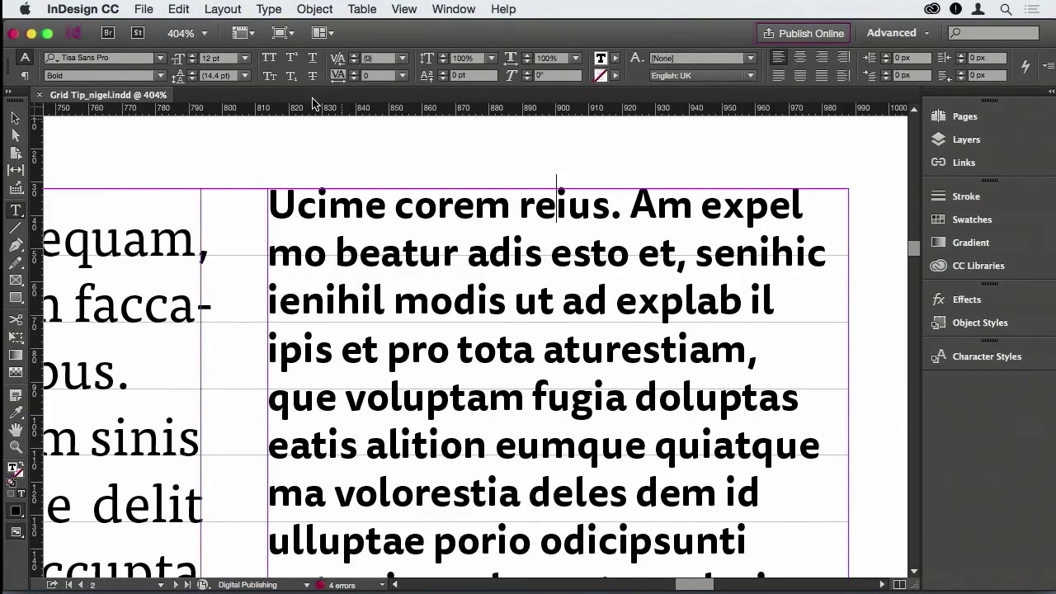
{"action": "left_click", "coordinate": [270, 10]}
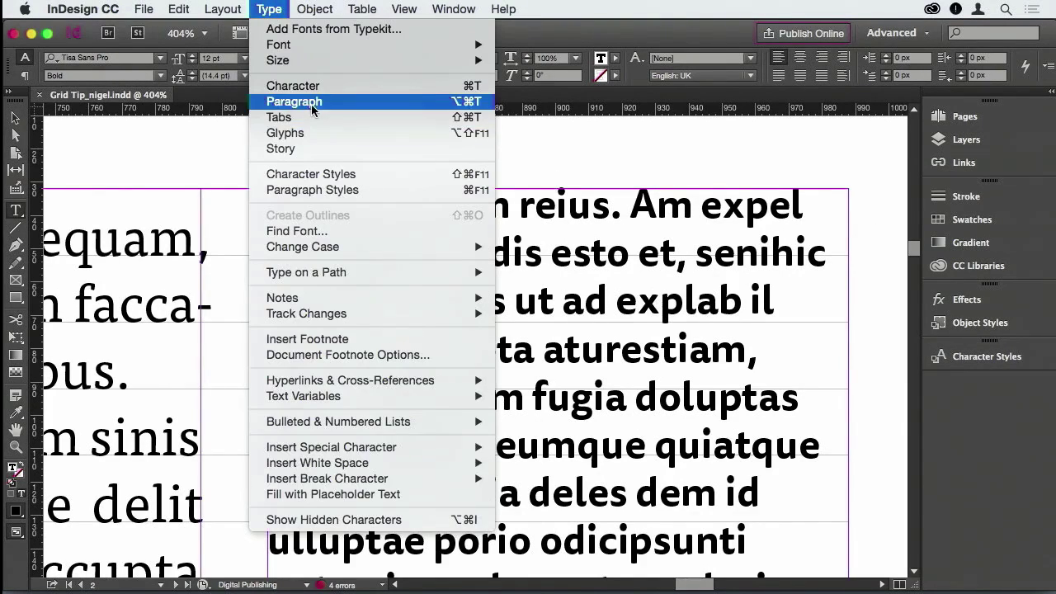
{"action": "left_click", "coordinate": [331, 191]}
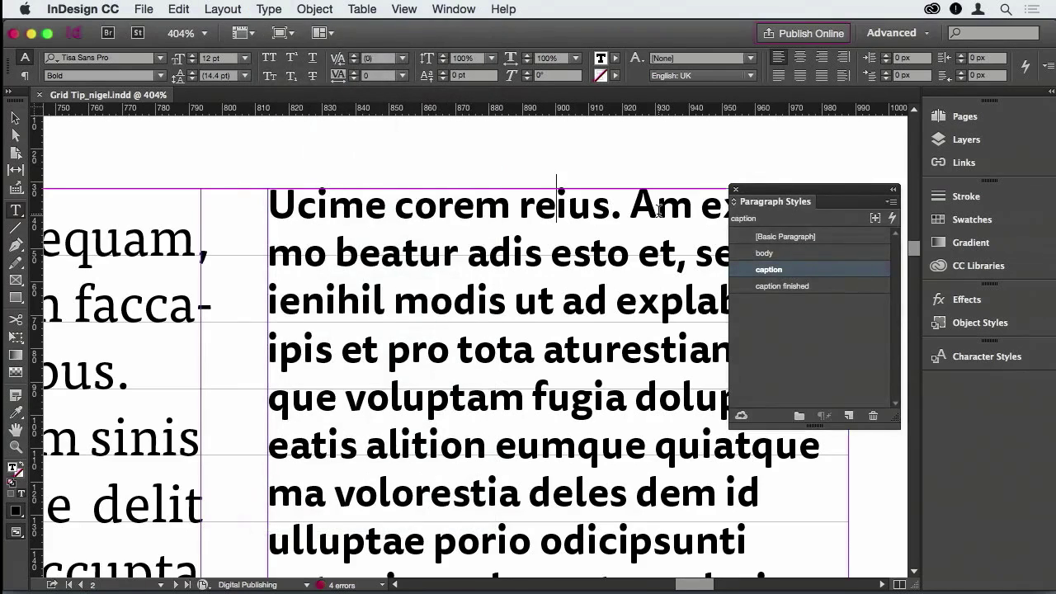
{"action": "right_click", "coordinate": [817, 276]}
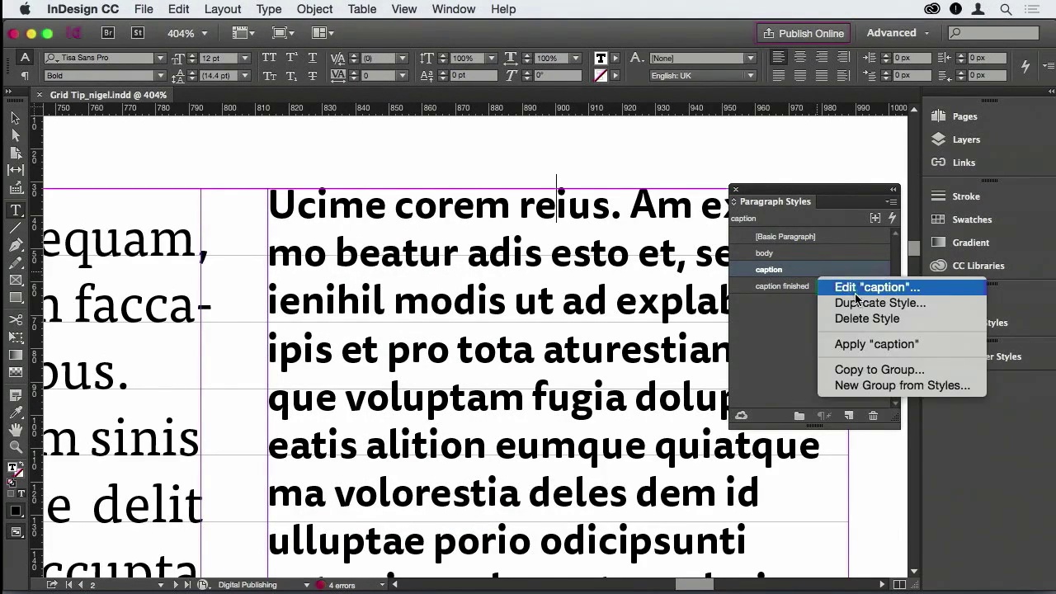
{"action": "left_click", "coordinate": [825, 286]}
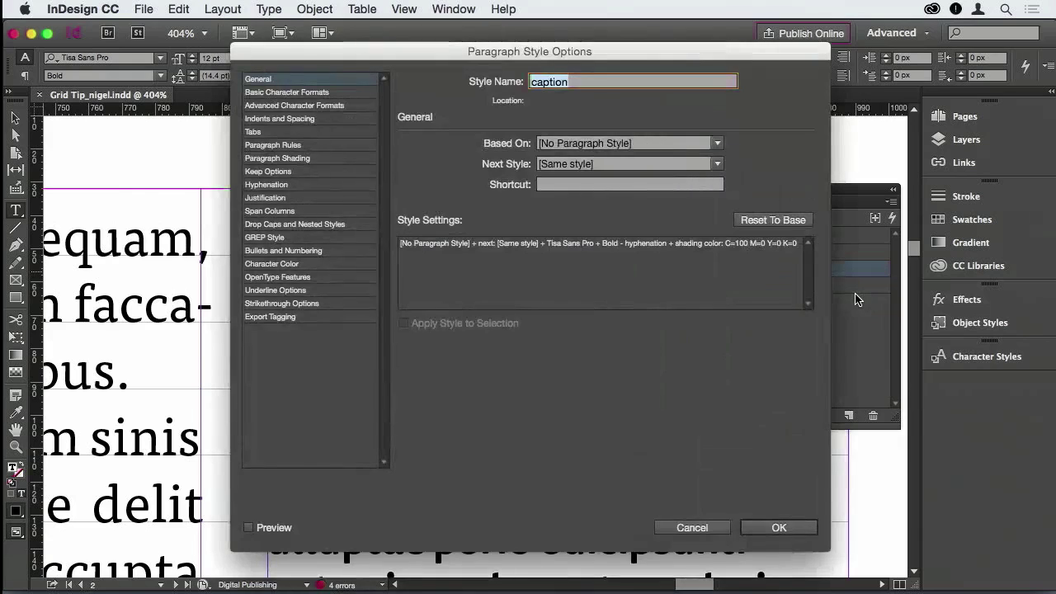
{"action": "left_click", "coordinate": [300, 119]}
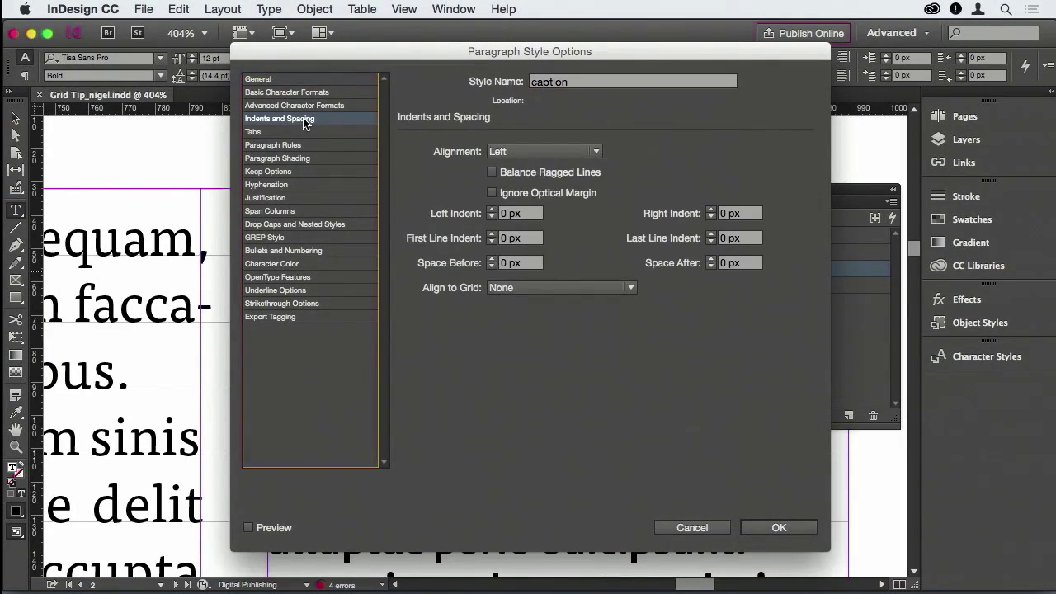
{"action": "left_click", "coordinate": [538, 287]}
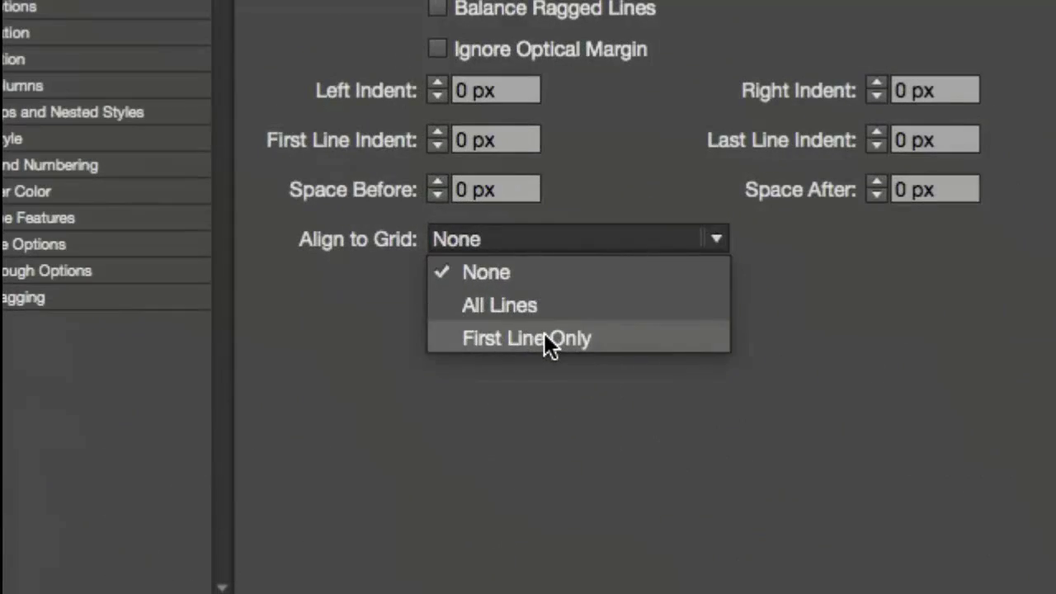
{"action": "left_click", "coordinate": [545, 337]}
{"action": "key", "text": "Return"}
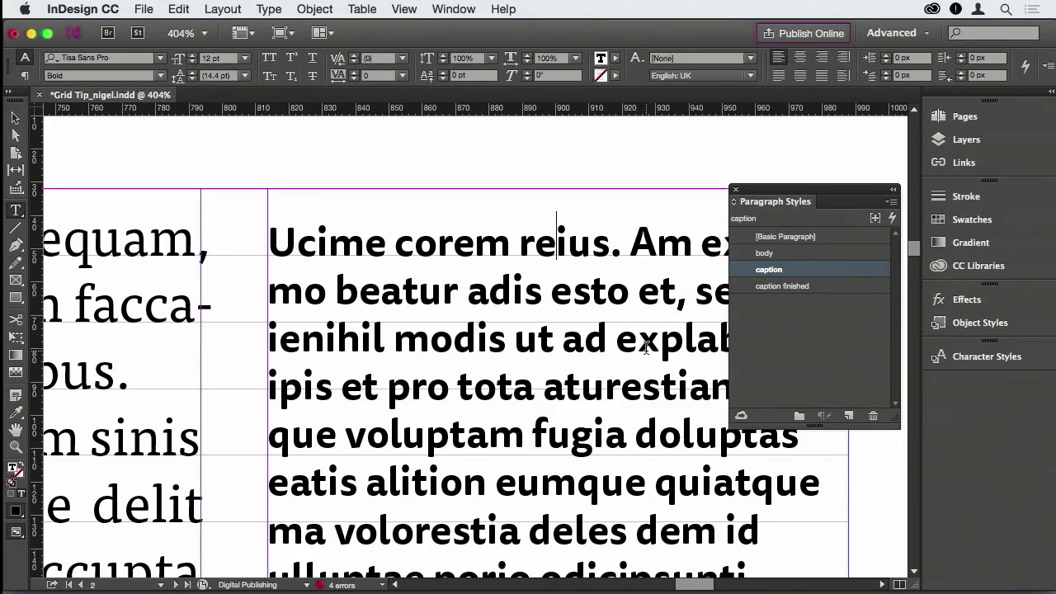
- Give all the caption text 15 pt leading, entered as 20*3/4
{"action": "key", "text": "super+a"}
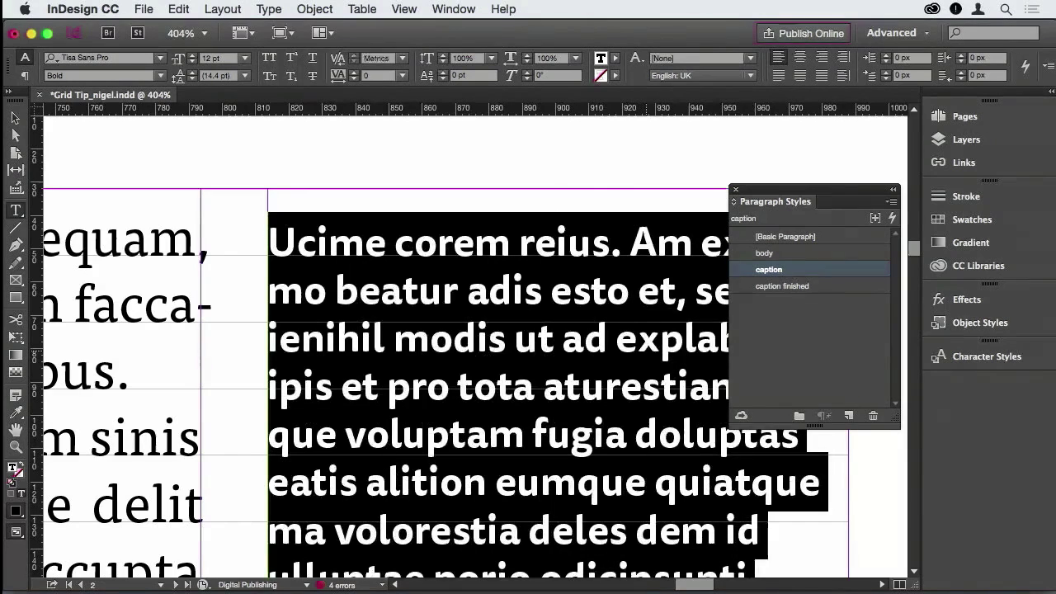
{"action": "double_click", "coordinate": [214, 75]}
{"action": "type", "text": "20*3"}
{"action": "type", "text": "/4"}
{"action": "key", "text": "Return"}
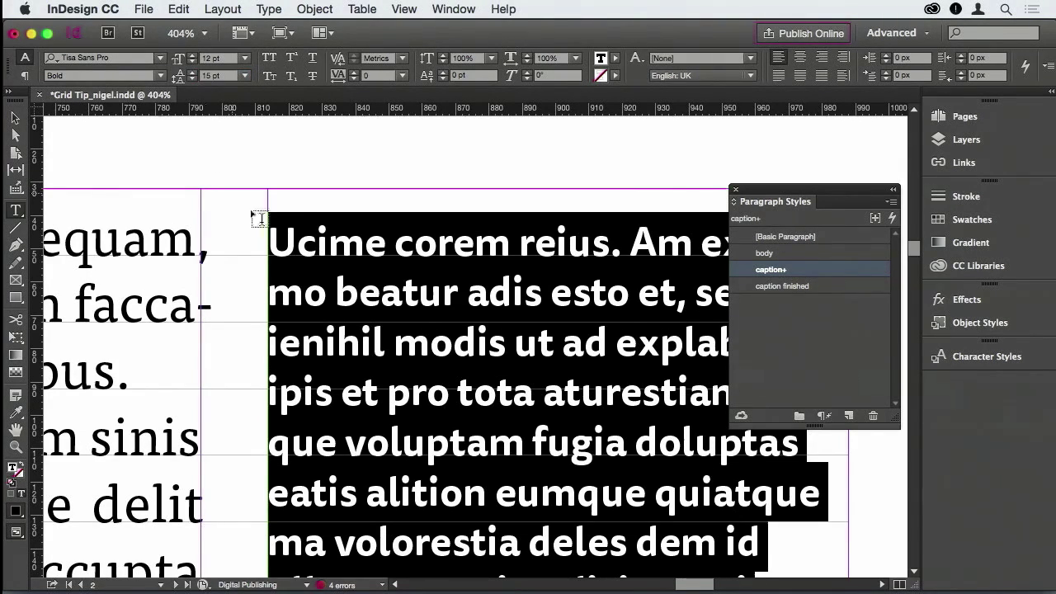
{"action": "left_click", "coordinate": [305, 242]}
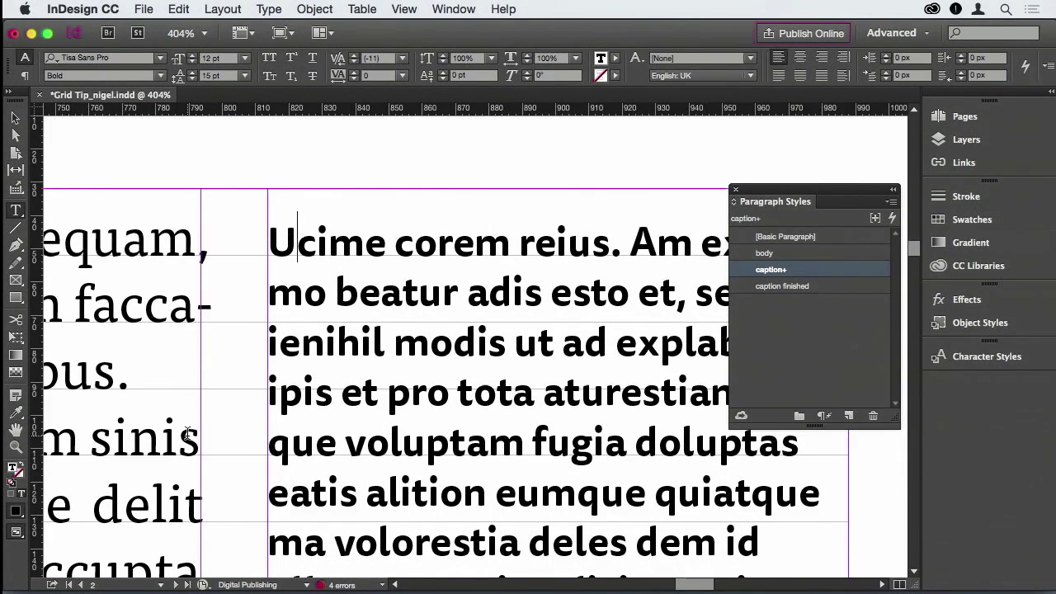
- Zoom in on page 3's top-right caption column to compare its magenta lines with the body text
{"action": "key", "text": "super+0"}
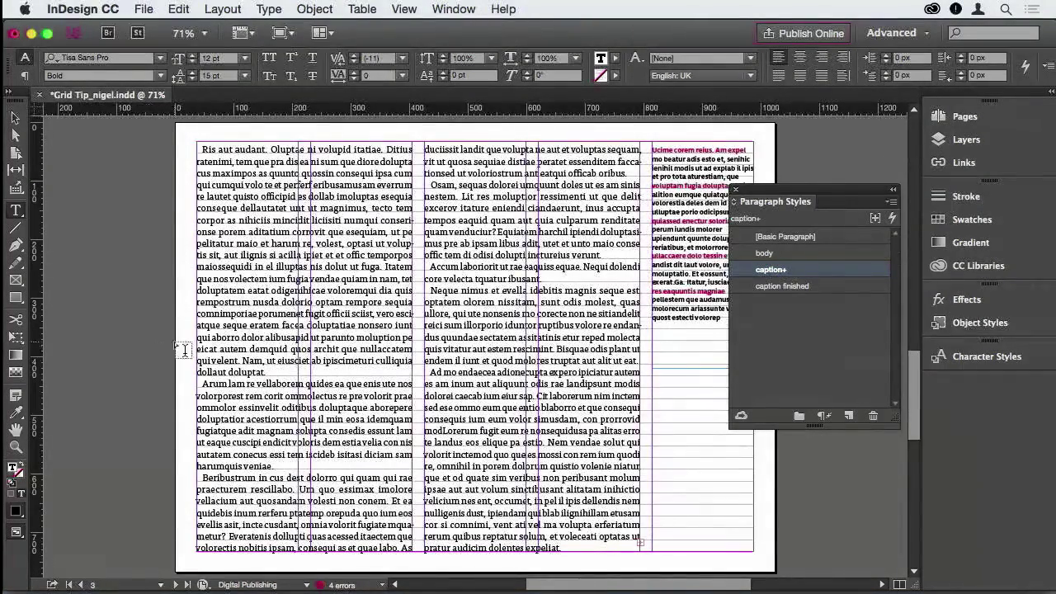
{"action": "key", "text": "super+space"}
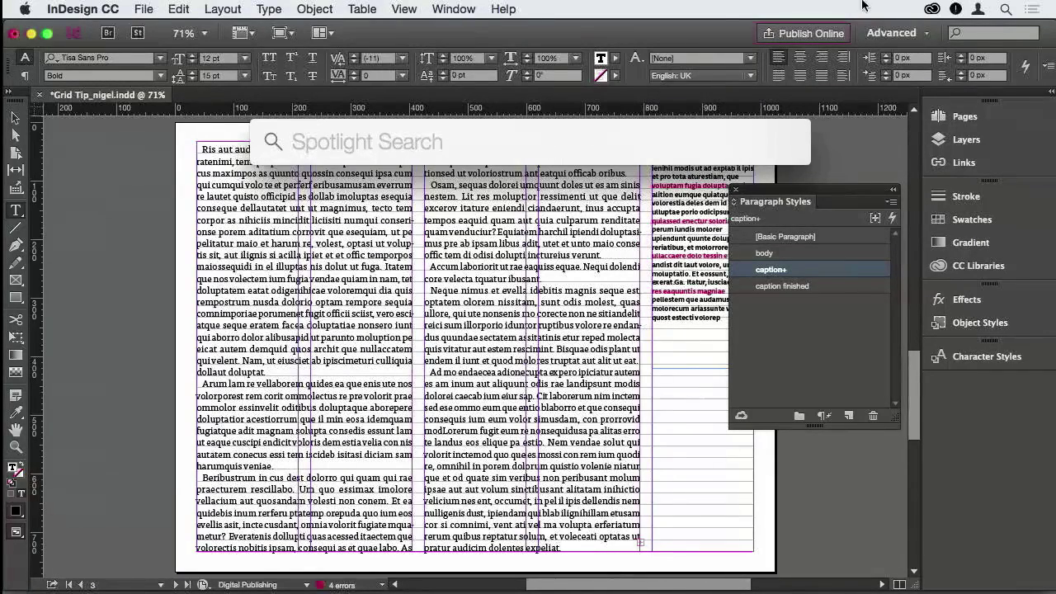
{"action": "key", "text": "Escape"}
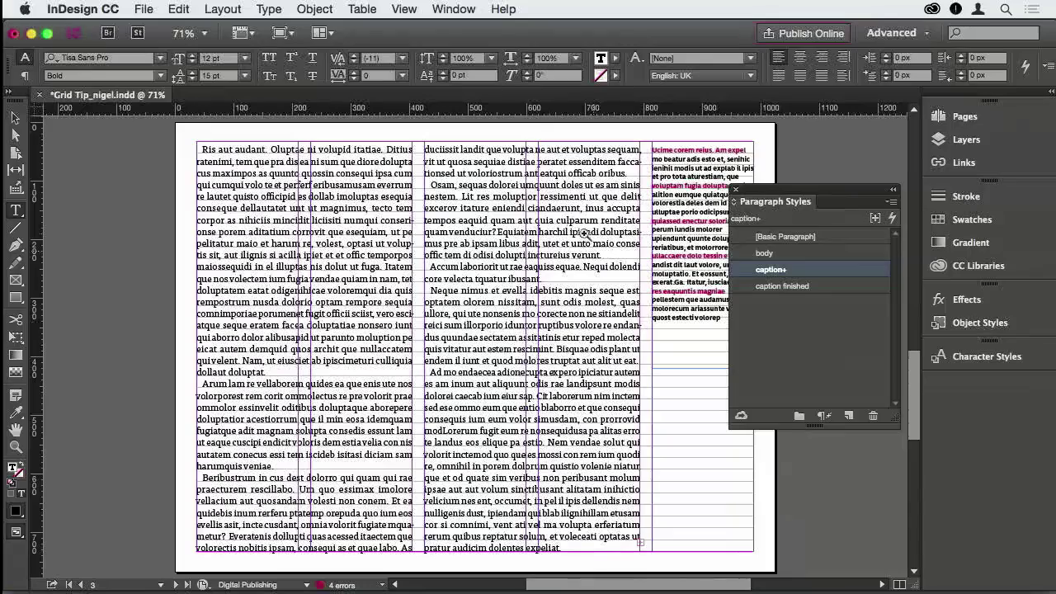
{"action": "left_click_drag", "start_coordinate": [780, 111], "coordinate": [537, 268]}
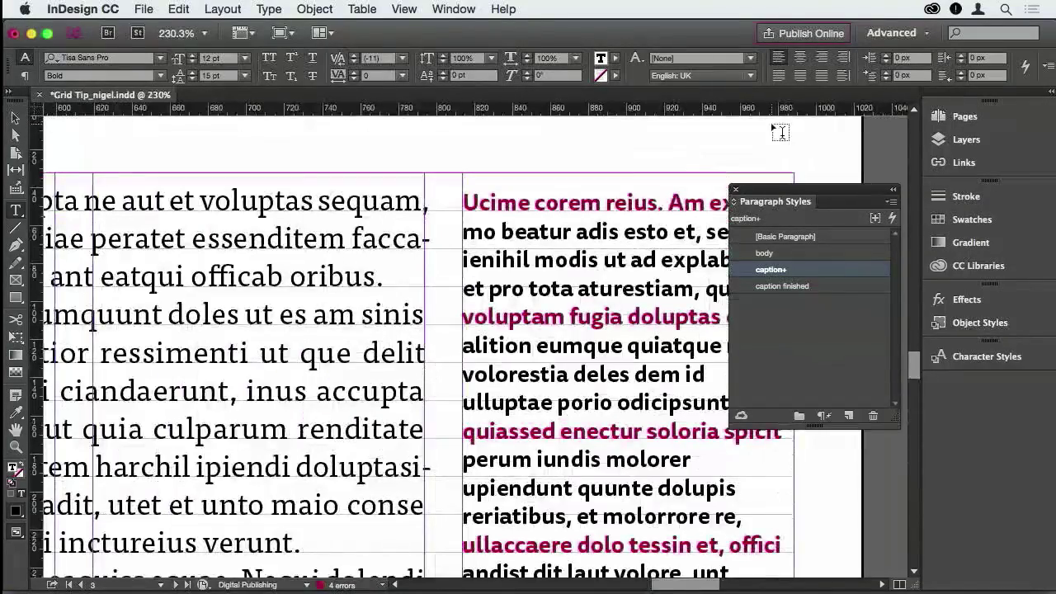